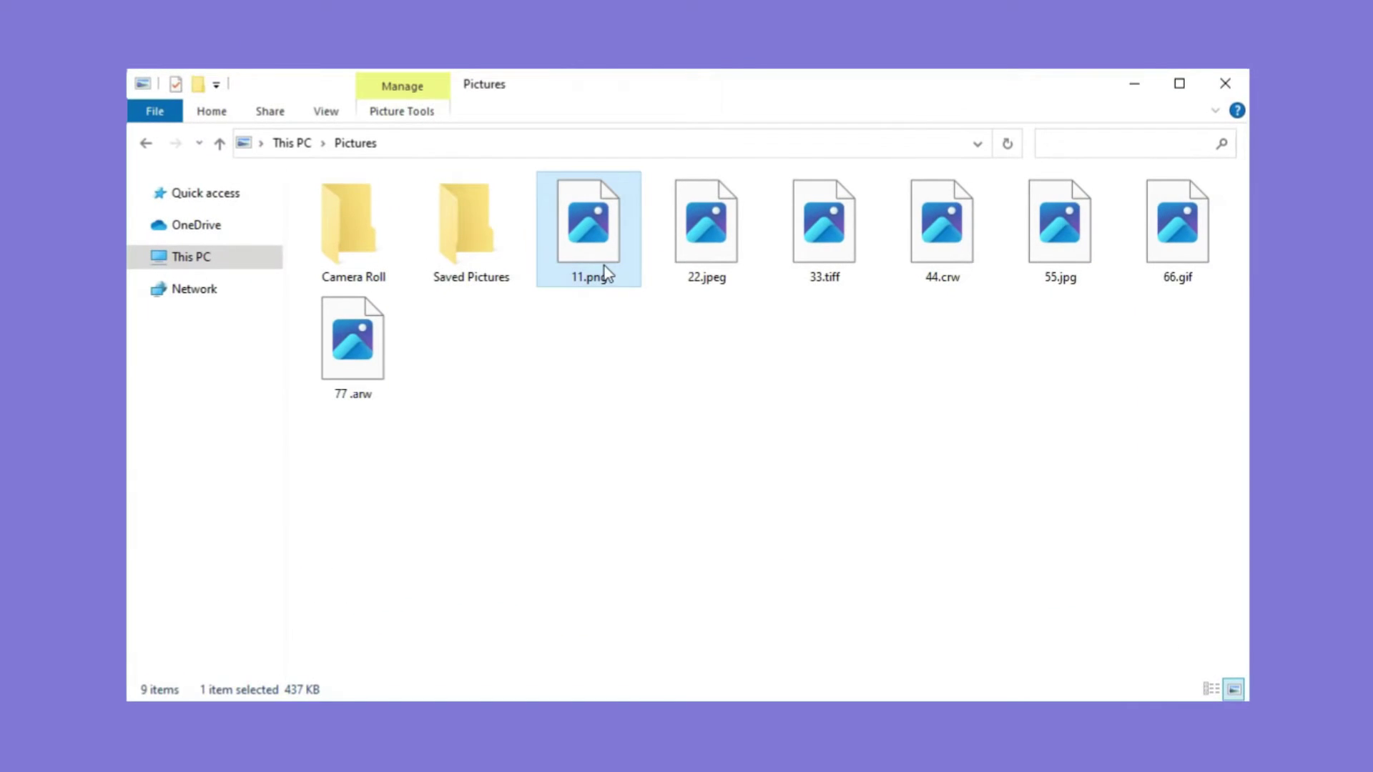
Step: Show 11.png's unsupported-format error, then open the repaired 77.arw street and 66.gif photos
{"action": "double_click", "coordinate": [604, 266]}
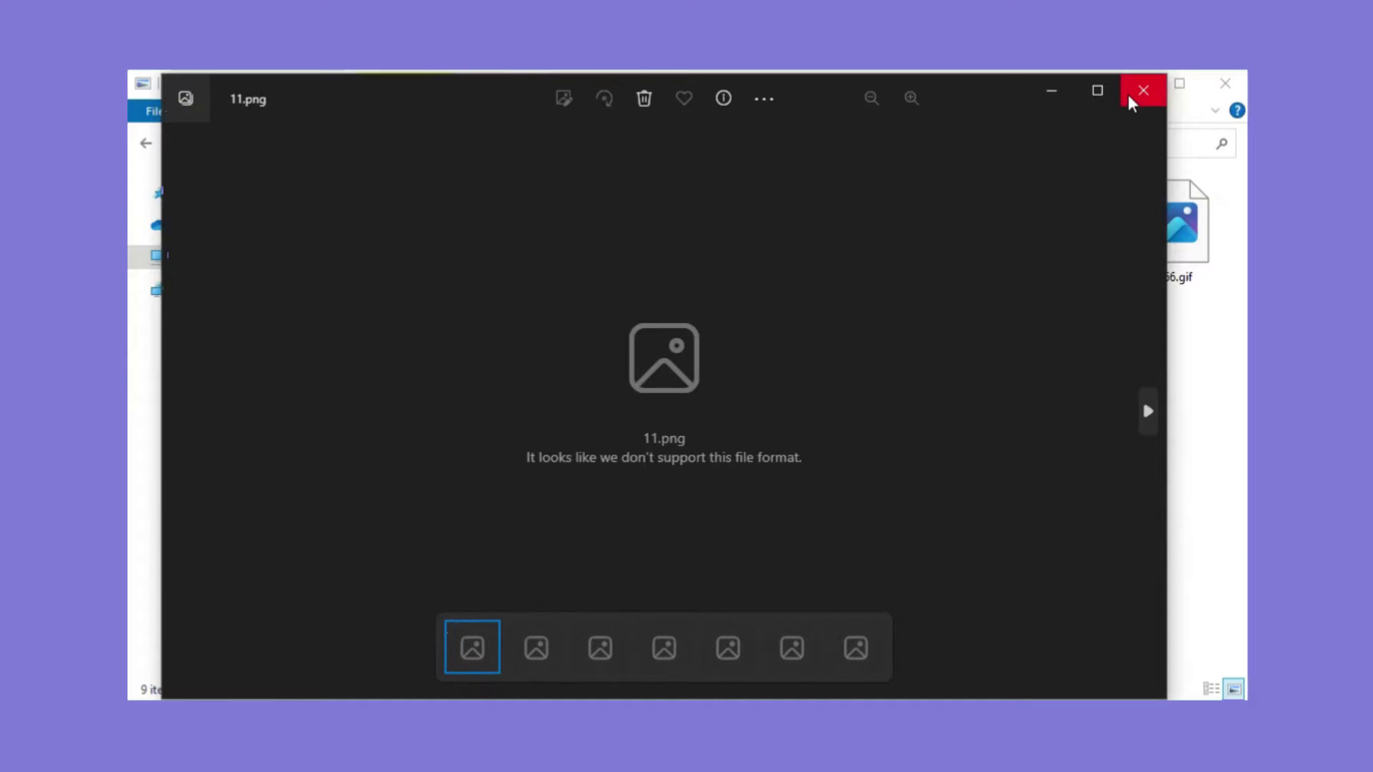
{"action": "left_click", "coordinate": [1128, 94]}
{"action": "double_click", "coordinate": [711, 239]}
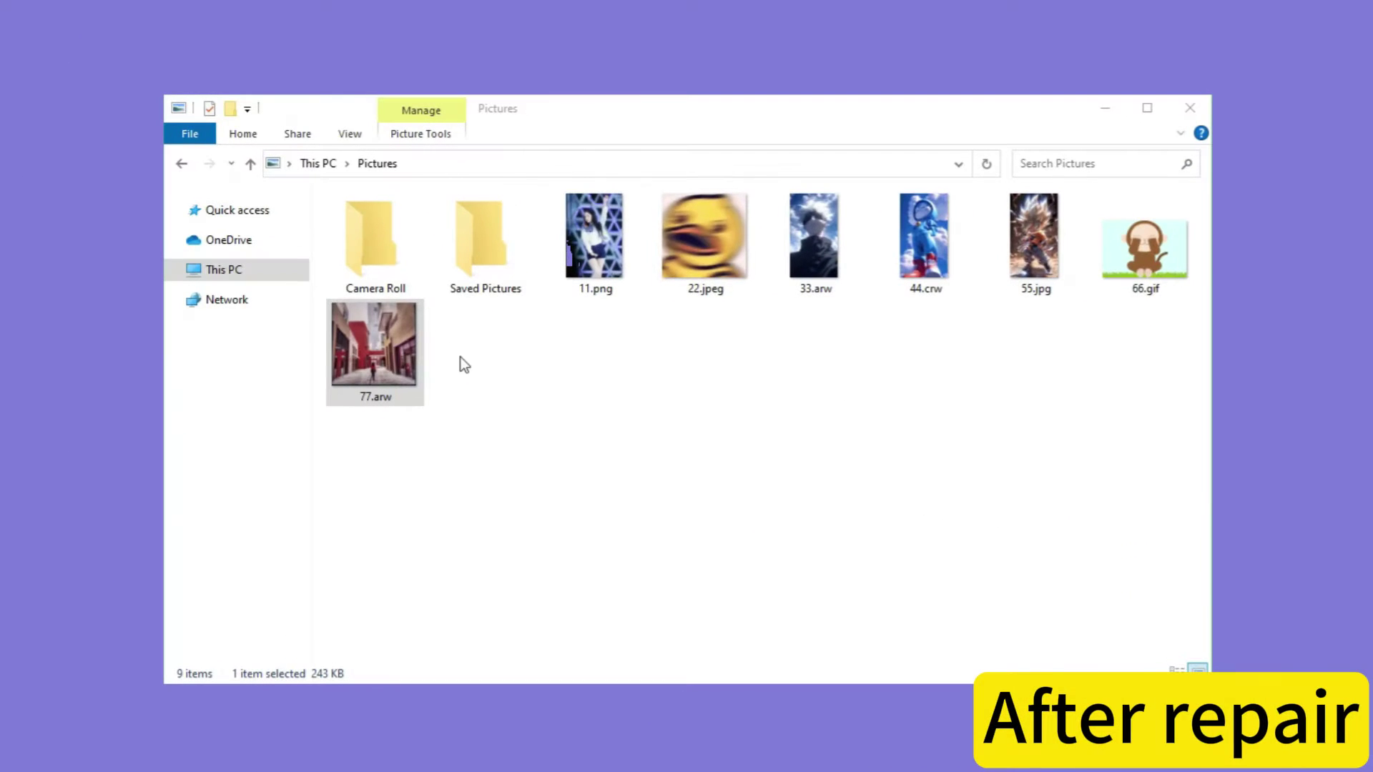
{"action": "double_click", "coordinate": [395, 331]}
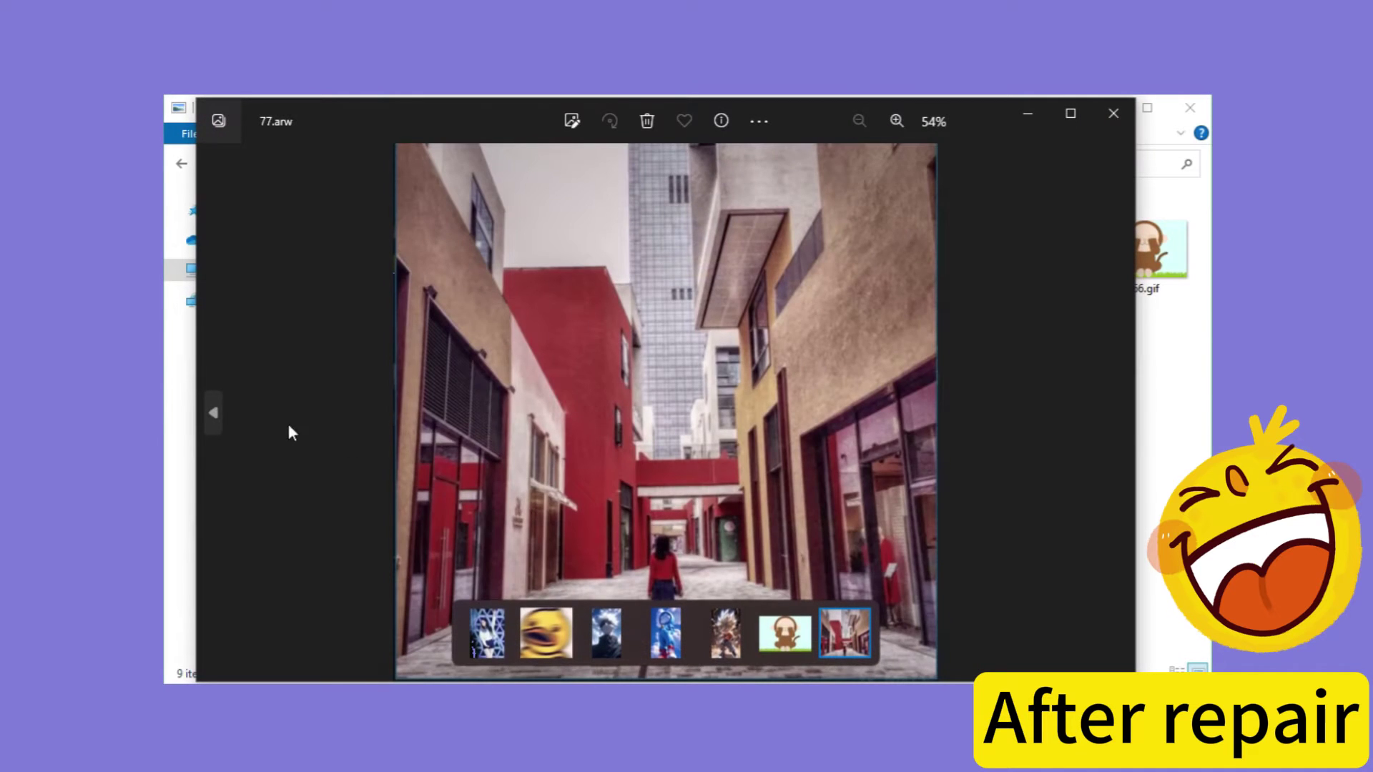
{"action": "left_click", "coordinate": [213, 414]}
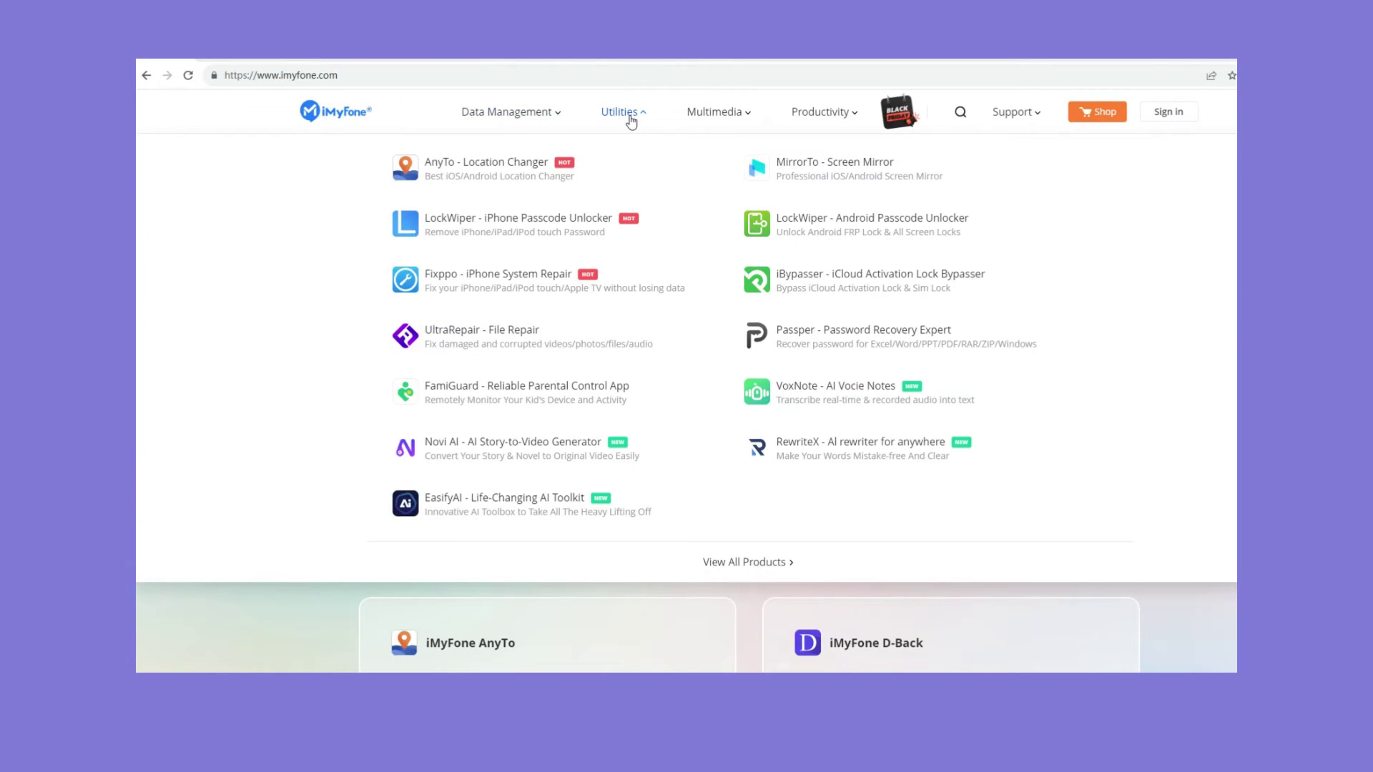
Step: Open the 'UltraRepair - File Repair' product page from the Utilities menu
{"action": "left_click", "coordinate": [431, 329]}
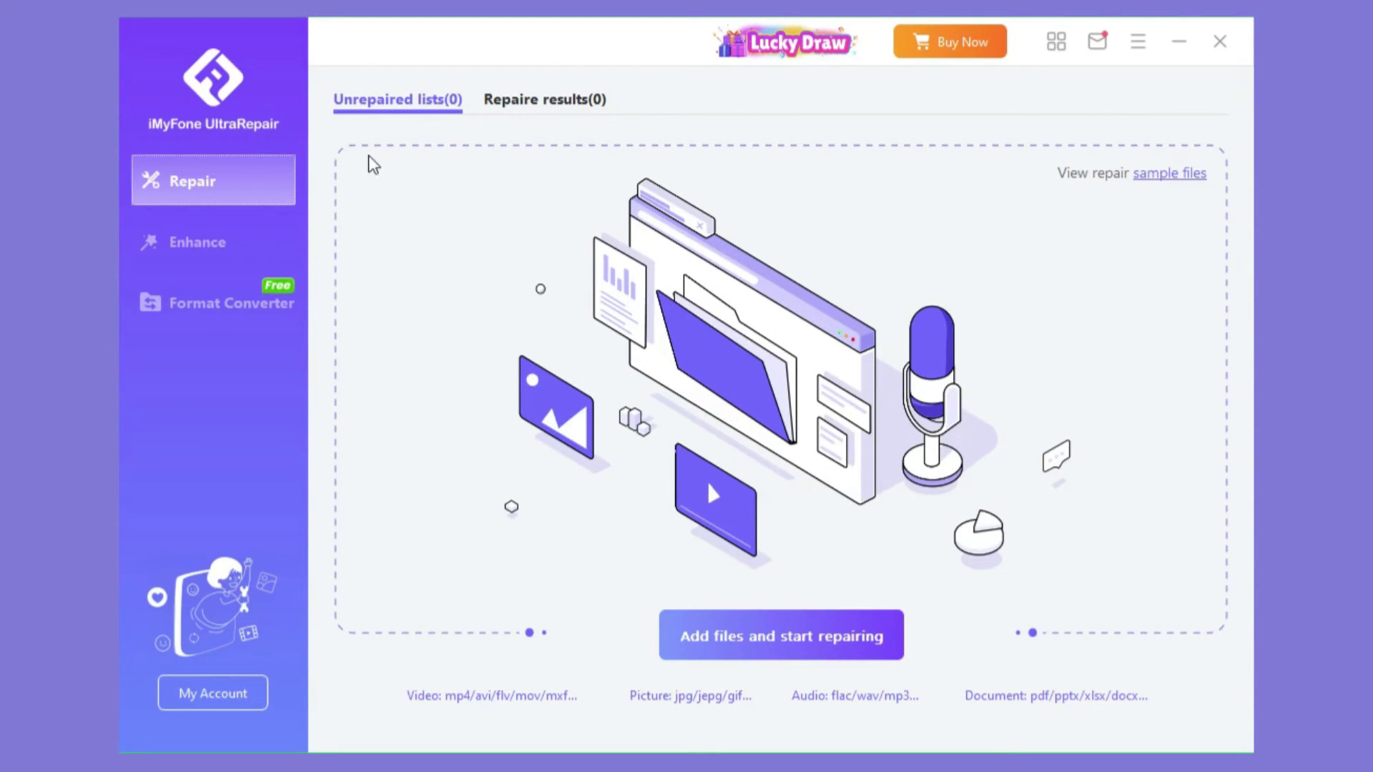
Step: Add photos 11 through 77 from Pictures to UltraRepair and repair all seven
{"action": "left_click", "coordinate": [790, 635]}
{"action": "mouse_move", "coordinate": [598, 304]}
{"action": "left_mouse_down"}
{"action": "mouse_move", "coordinate": [621, 248]}
{"action": "mouse_move", "coordinate": [1051, 203]}
{"action": "left_mouse_up"}
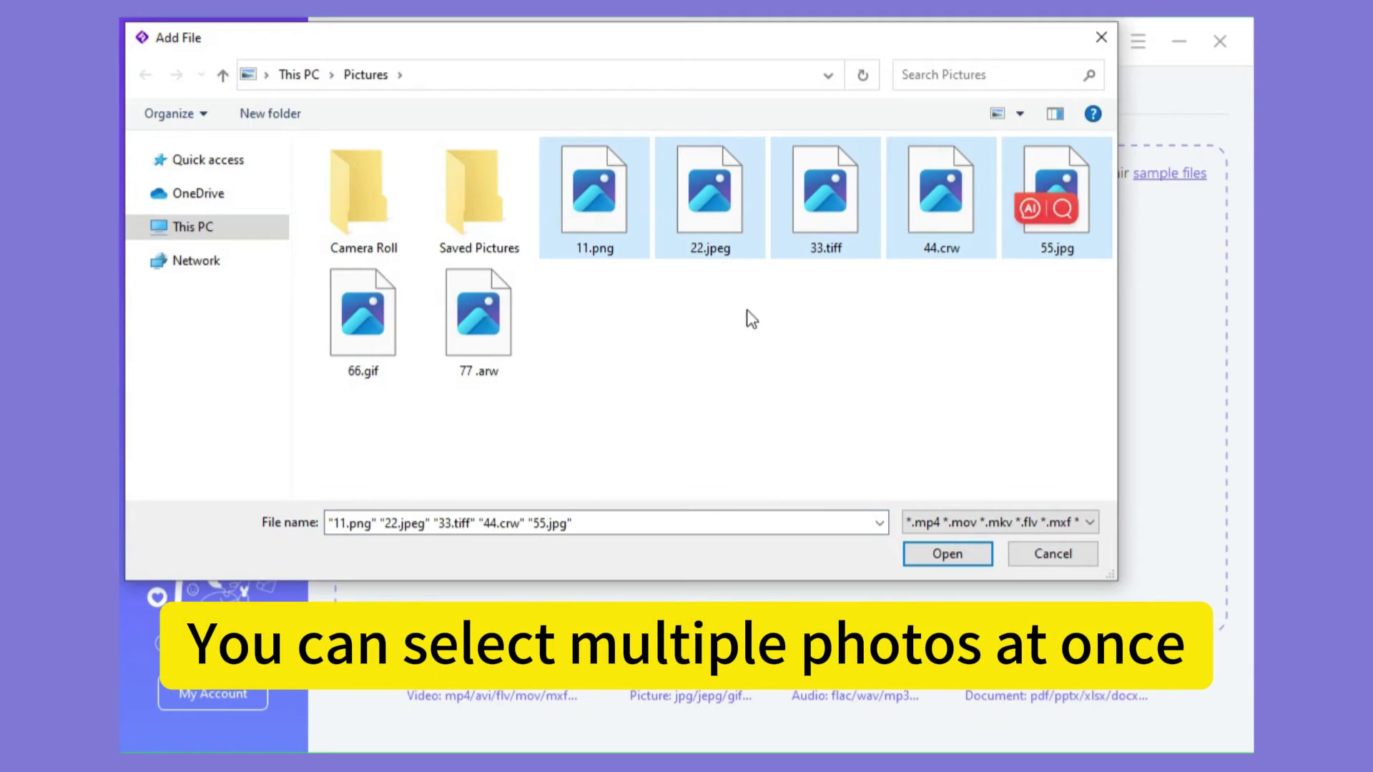
{"action": "left_click_drag", "start_coordinate": [570, 263], "coordinate": [290, 425]}
{"action": "left_click", "coordinate": [950, 554]}
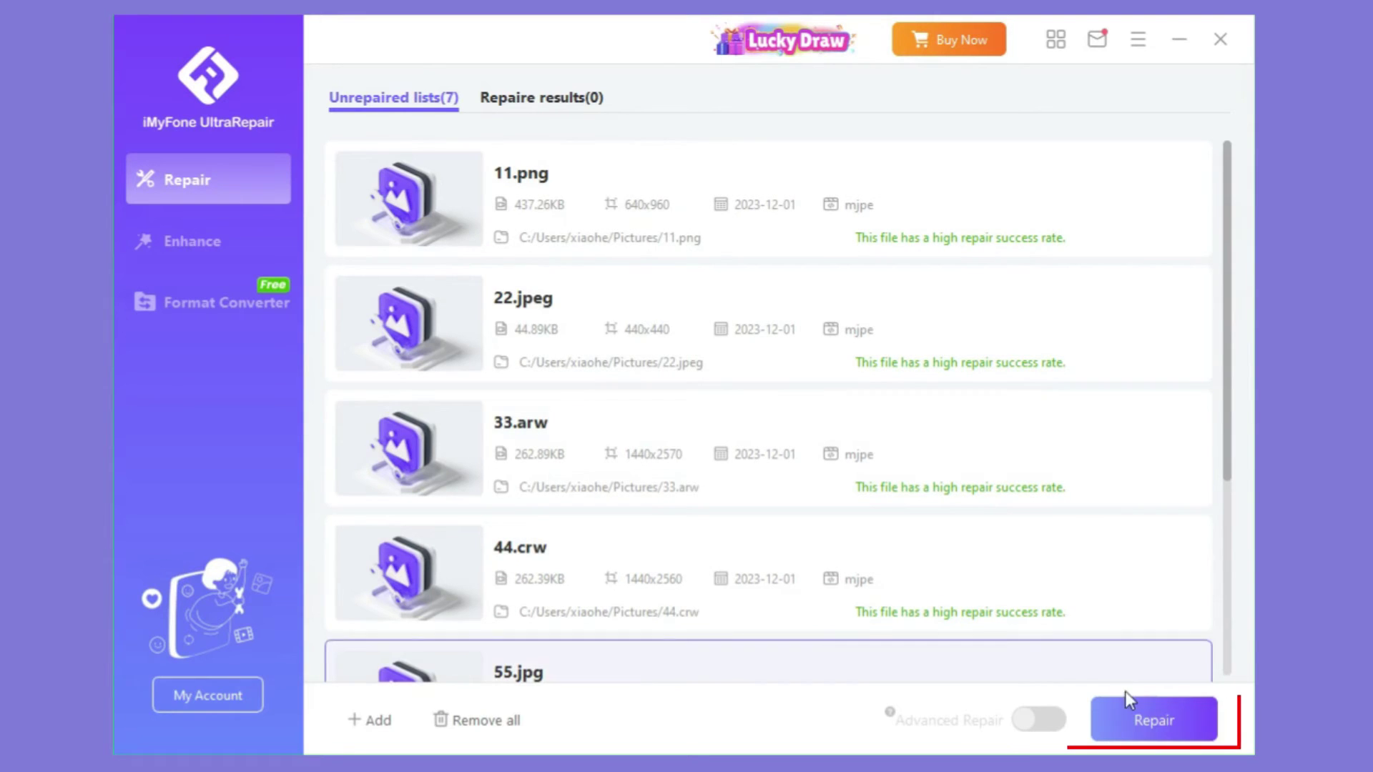
{"action": "left_click", "coordinate": [1175, 721]}
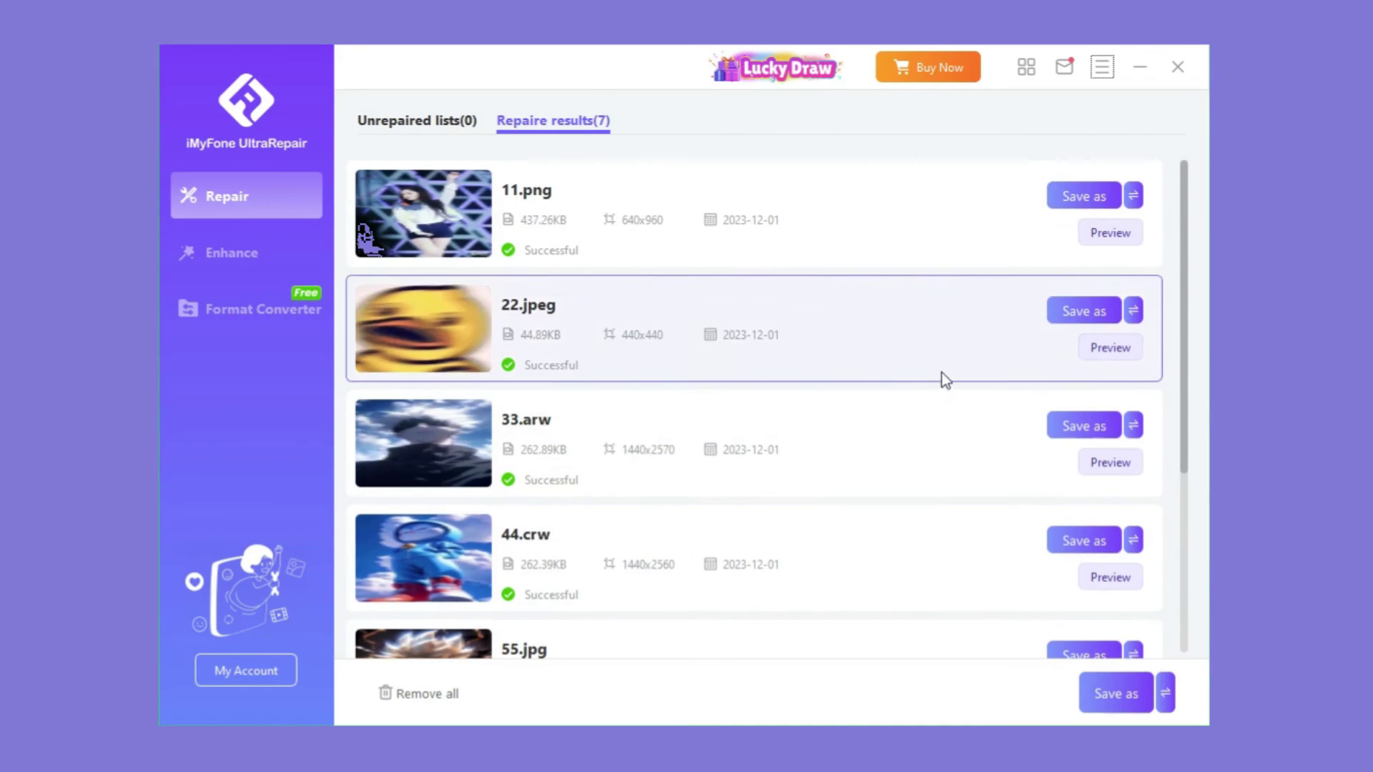
Step: Preview the repaired photos from 11.png through the monkey image to the 77.arw street photo
{"action": "left_click", "coordinate": [1107, 234]}
{"action": "left_click", "coordinate": [1018, 361]}
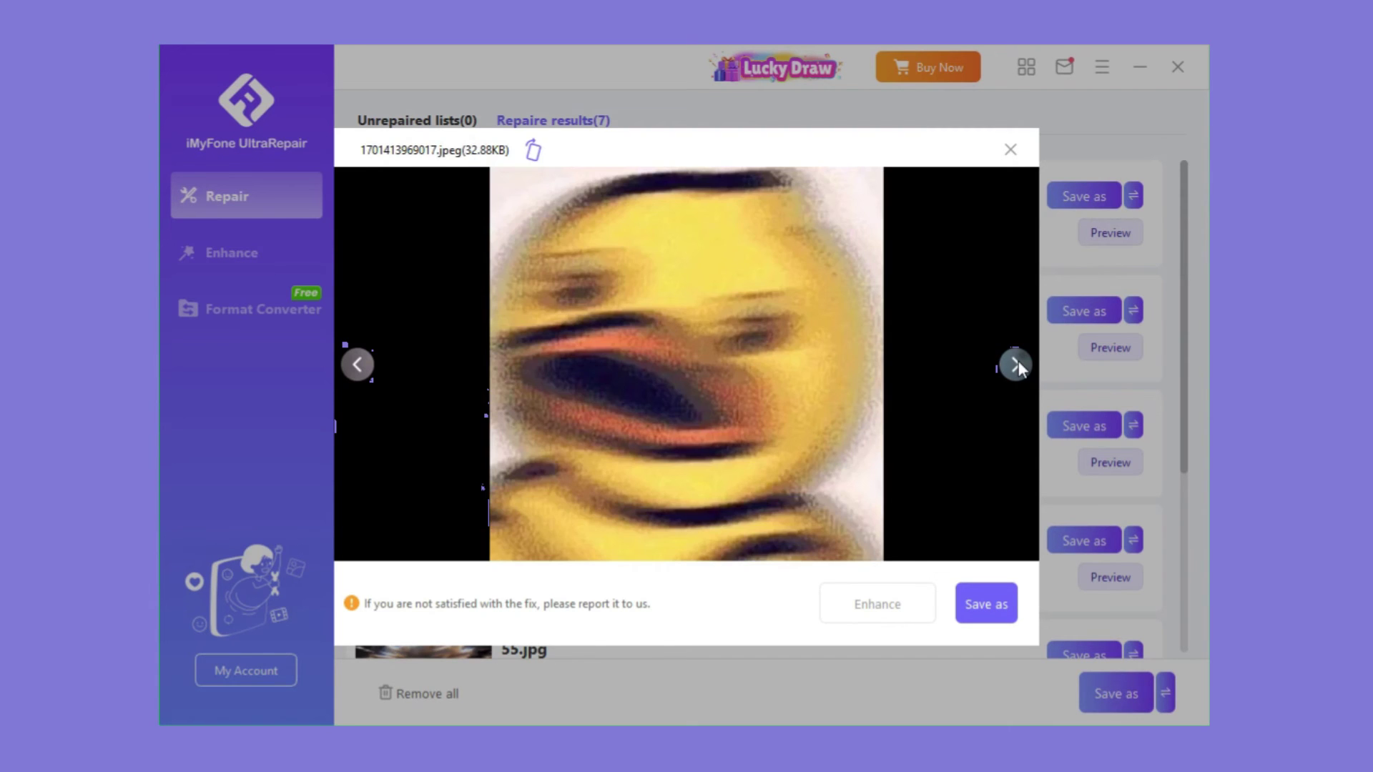
{"action": "left_click", "coordinate": [1017, 360]}
{"action": "left_click", "coordinate": [1018, 361]}
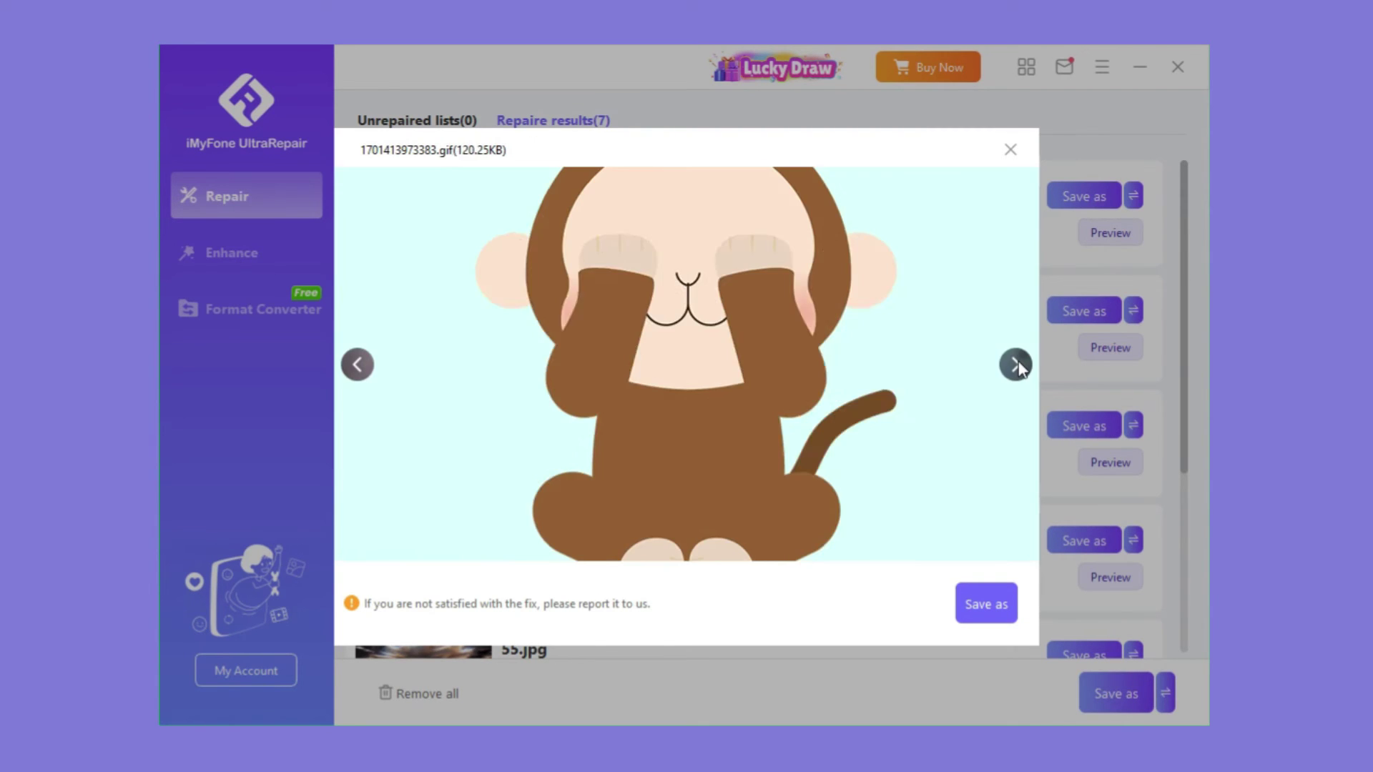
{"action": "left_click", "coordinate": [1018, 360]}
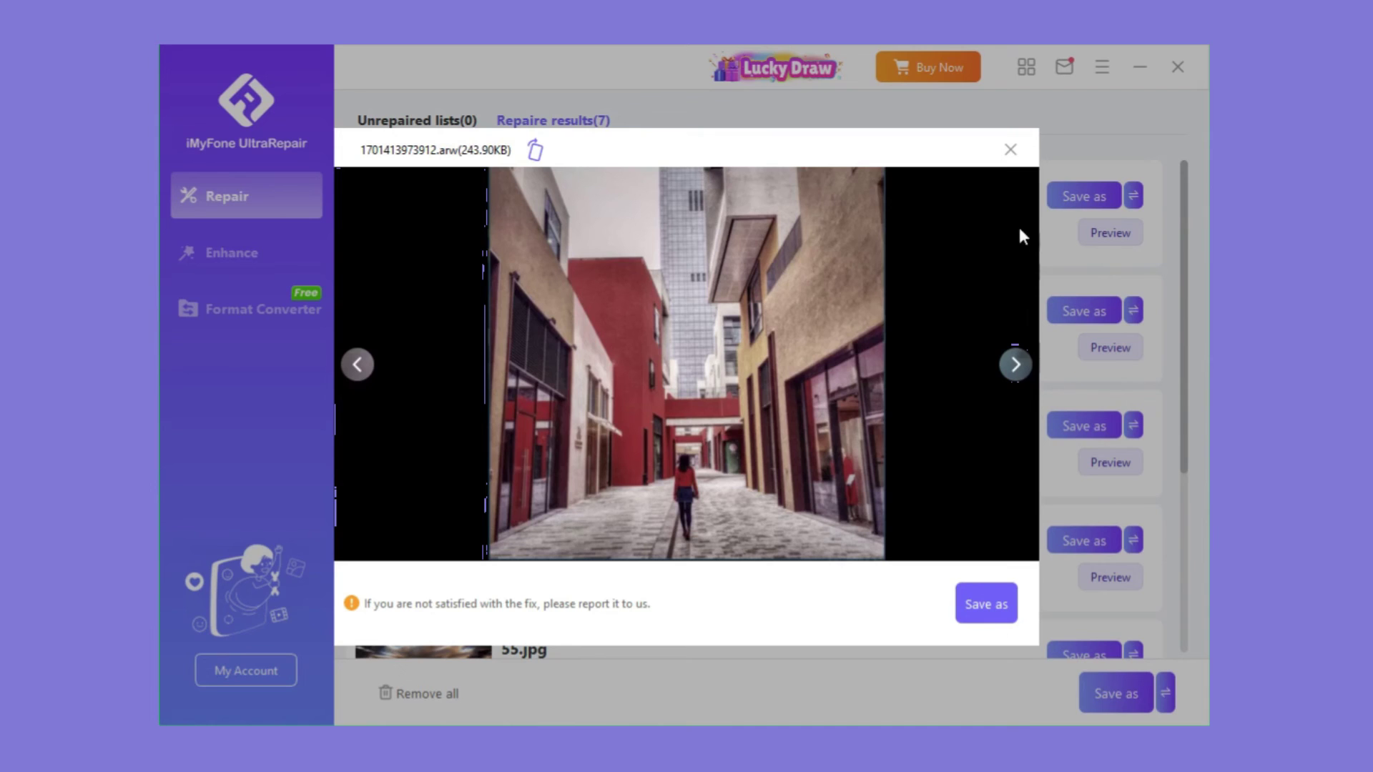
Step: Close the repaired-photo preview to return to the UltraRepair product page
{"action": "left_click", "coordinate": [1009, 149]}
{"action": "scroll", "coordinate": [1011, 456], "scroll_direction": "down", "scroll_amount": 3}
{"action": "scroll", "coordinate": [1012, 455], "scroll_direction": "up", "scroll_amount": 3}
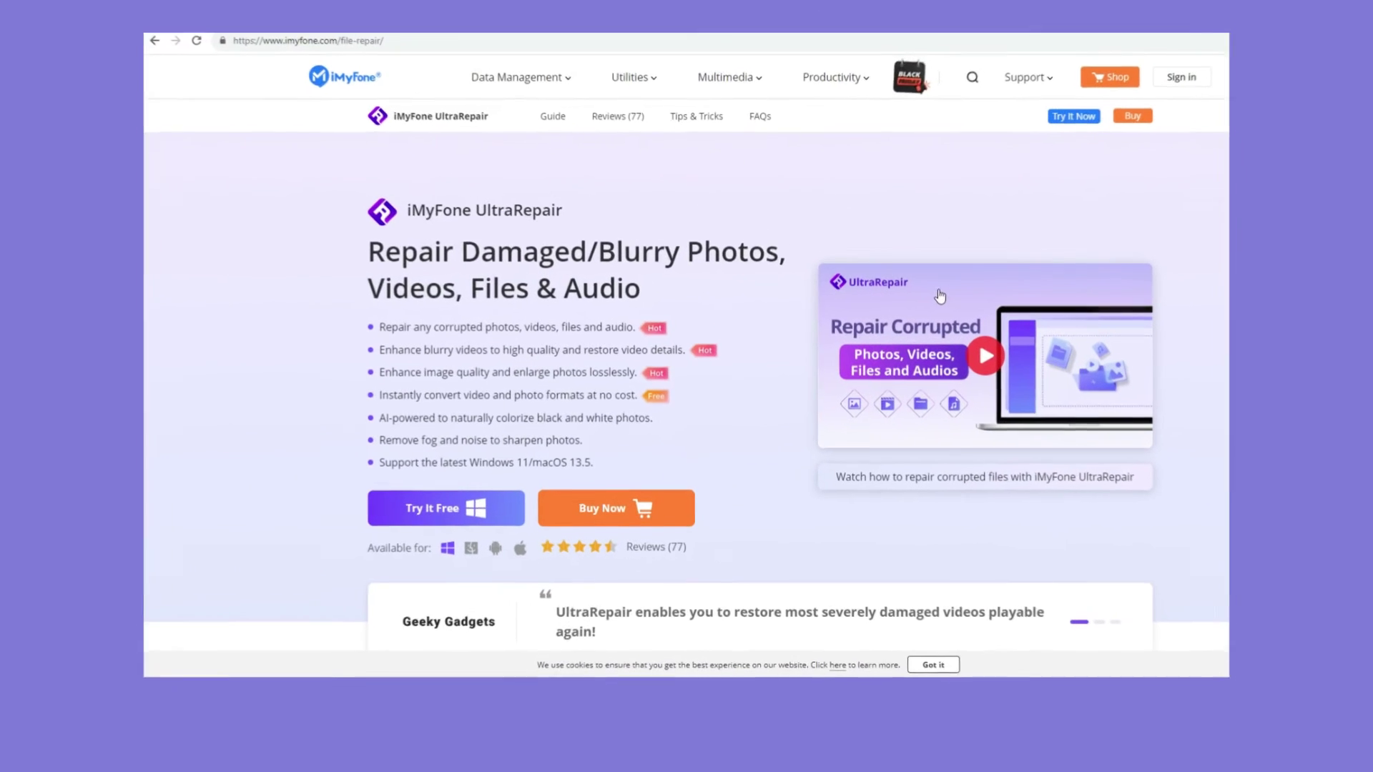
{"action": "scroll", "coordinate": [393, 153], "scroll_direction": "down", "scroll_amount": 1}
{"action": "scroll", "coordinate": [397, 172], "scroll_direction": "down", "scroll_amount": 2}
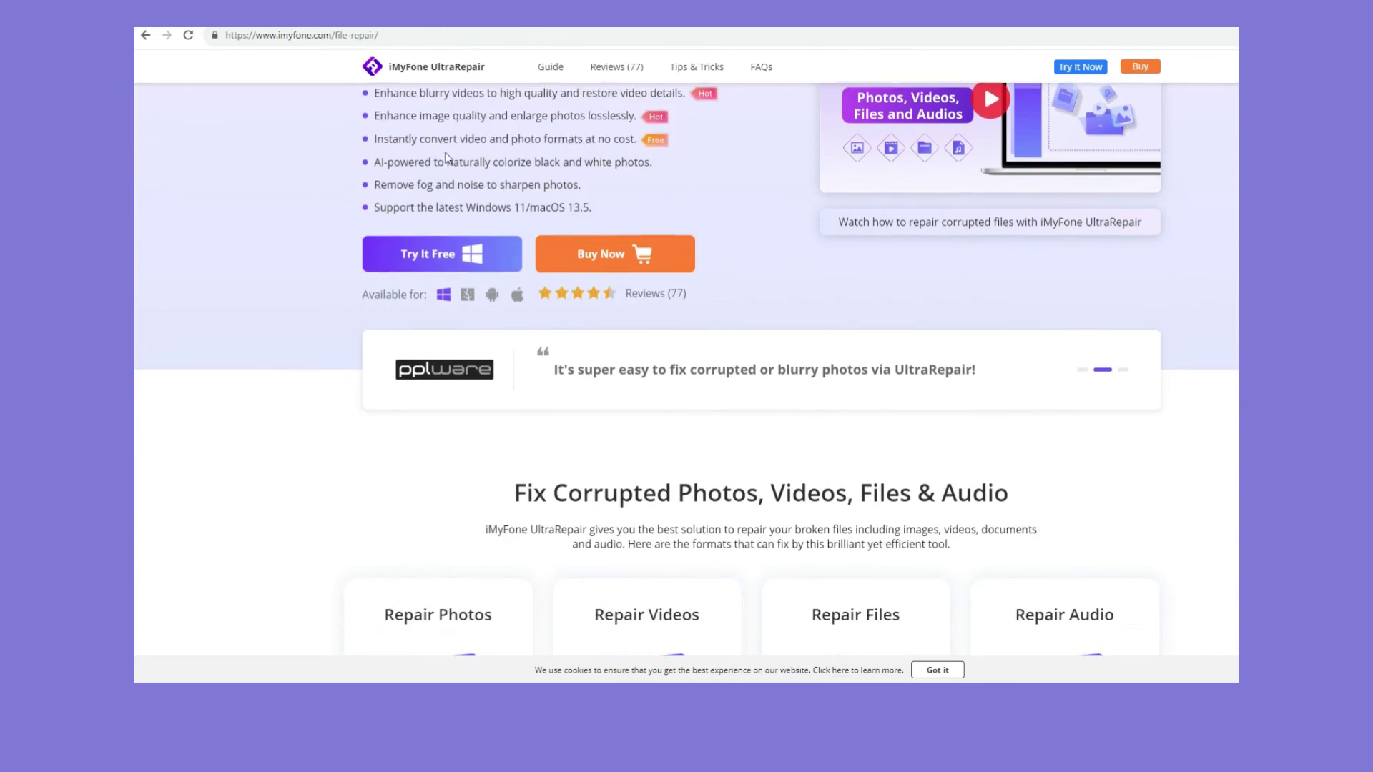
{"action": "scroll", "coordinate": [402, 194], "scroll_direction": "down", "scroll_amount": 2}
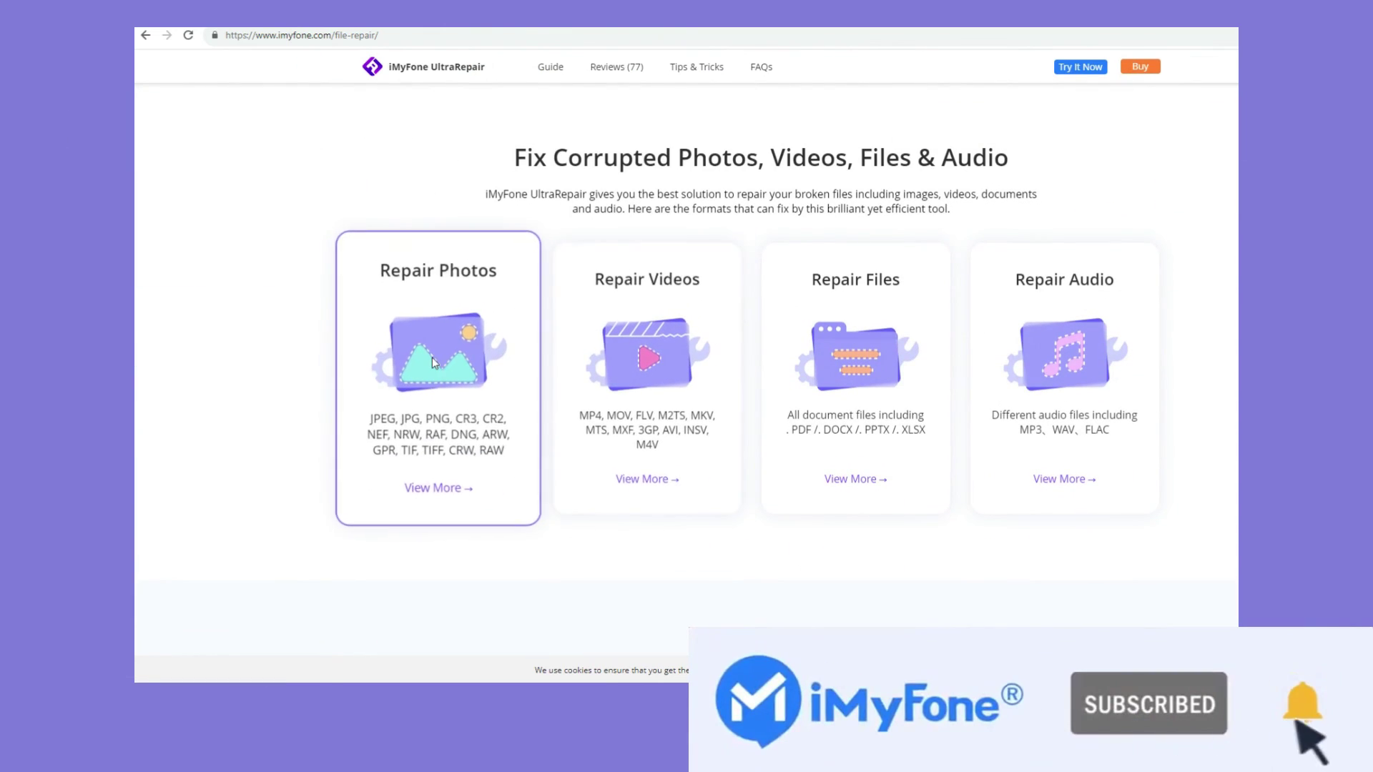